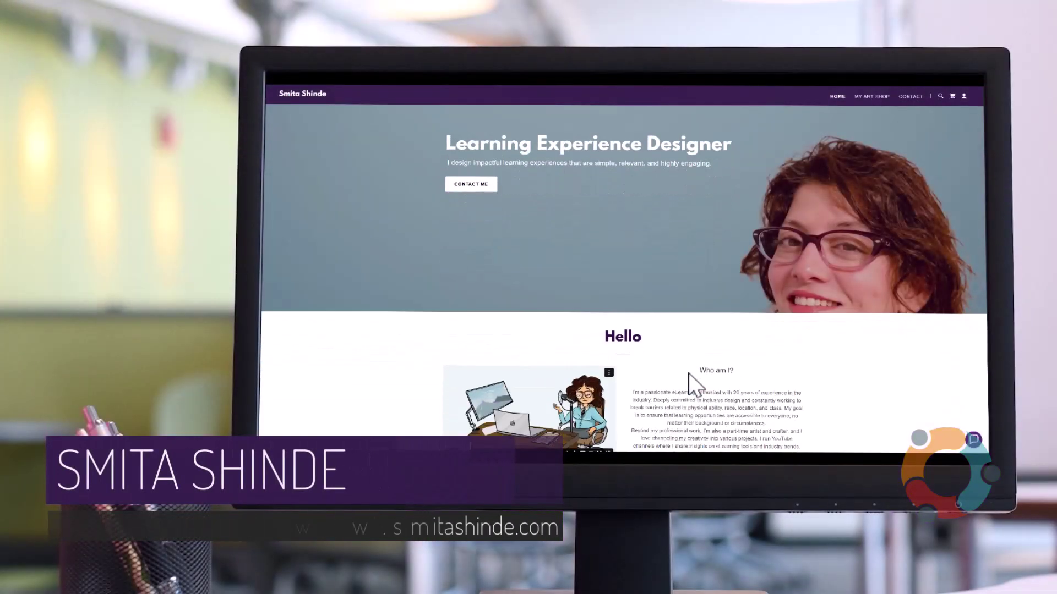
Scroll down and back up the Gan.AI landing page
scroll(688, 373, "down", 10)
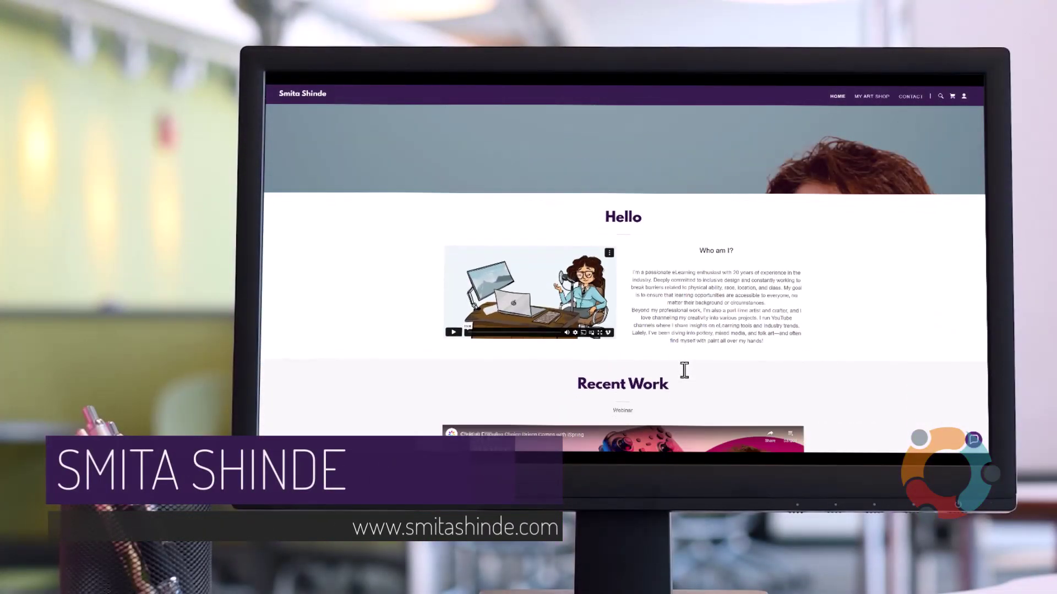
scroll(684, 369, "down", 10)
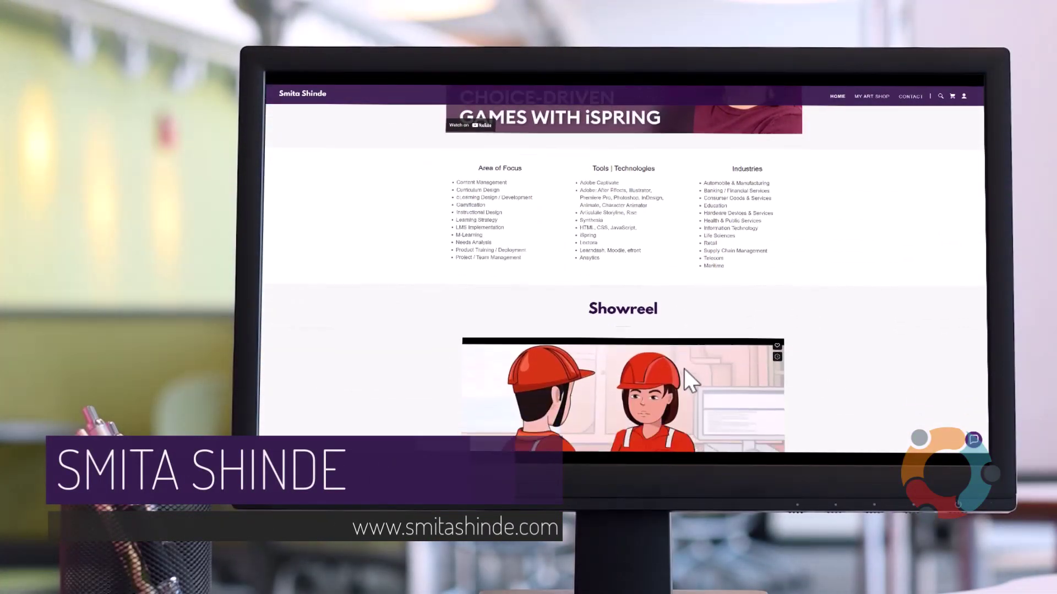
scroll(684, 369, "down", 10)
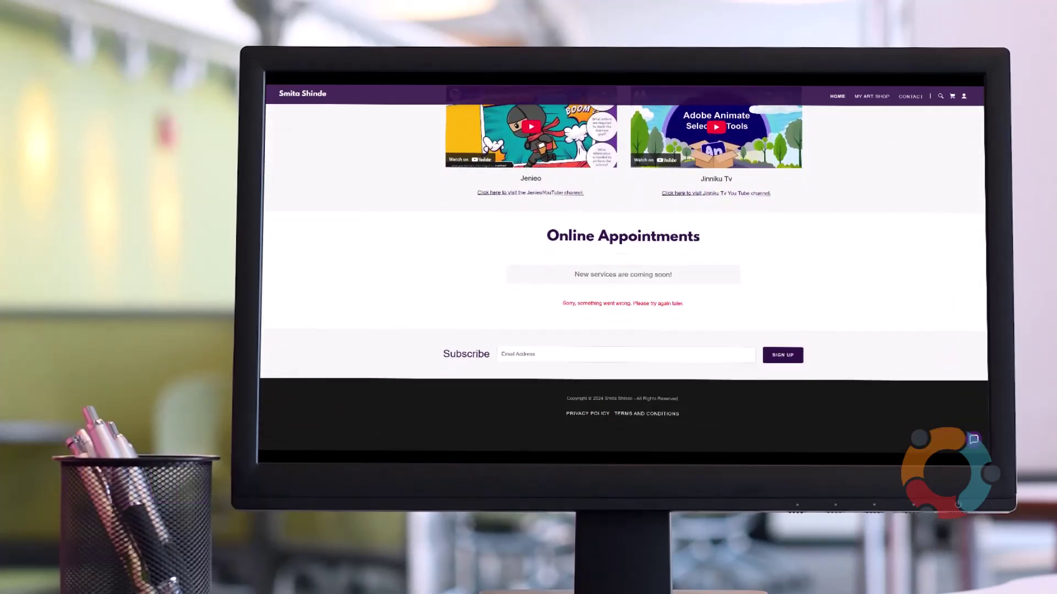
scroll(443, 385, "up", 20)
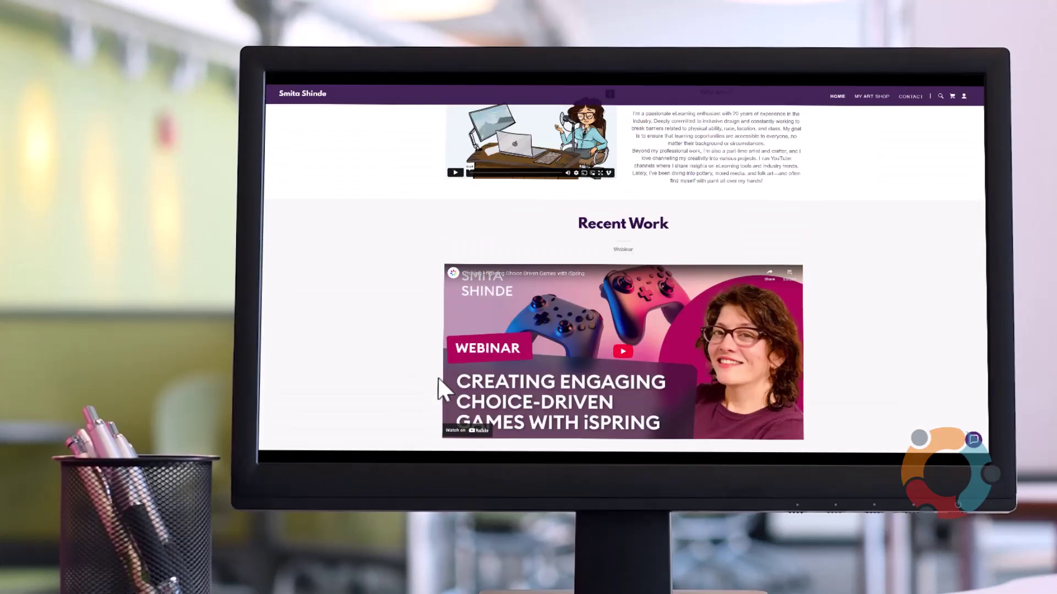
scroll(439, 379, "up", 10)
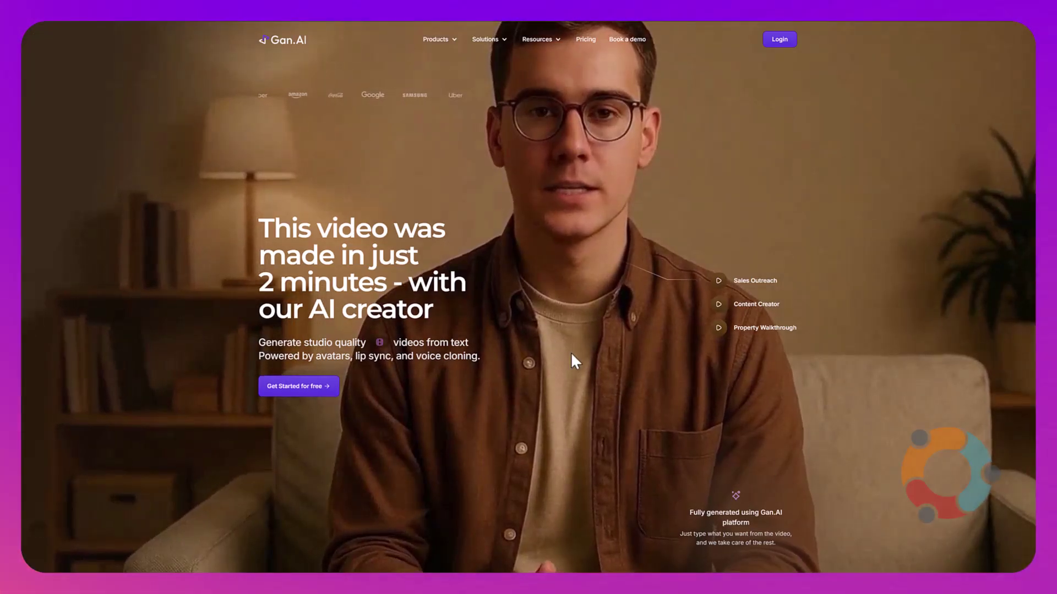
Scroll further down the landing page to browse its remaining sections
scroll(570, 352, "down", 3)
scroll(560, 363, "down", 5)
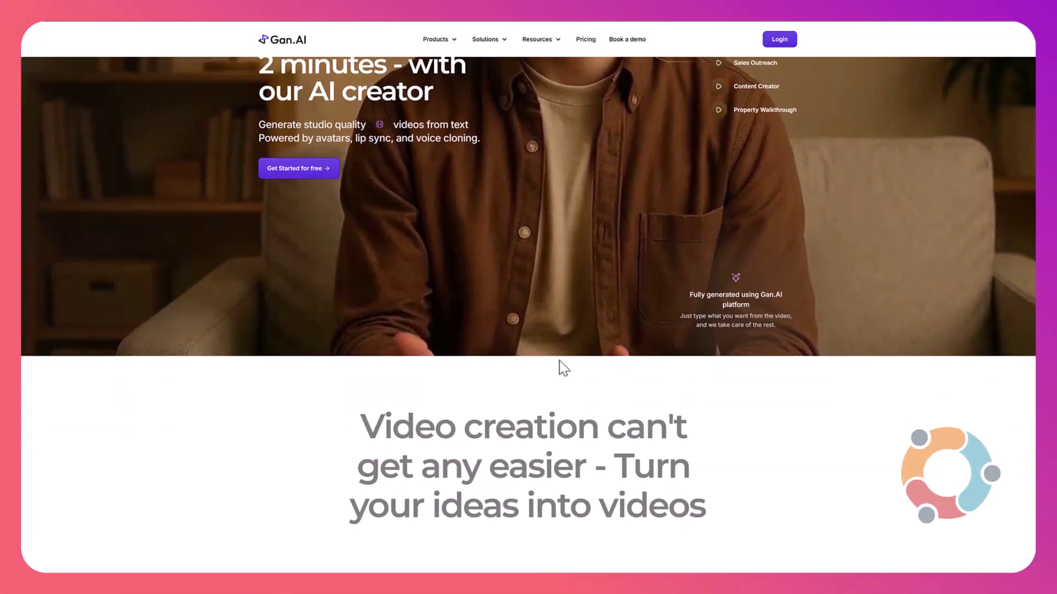
scroll(554, 361, "down", 5)
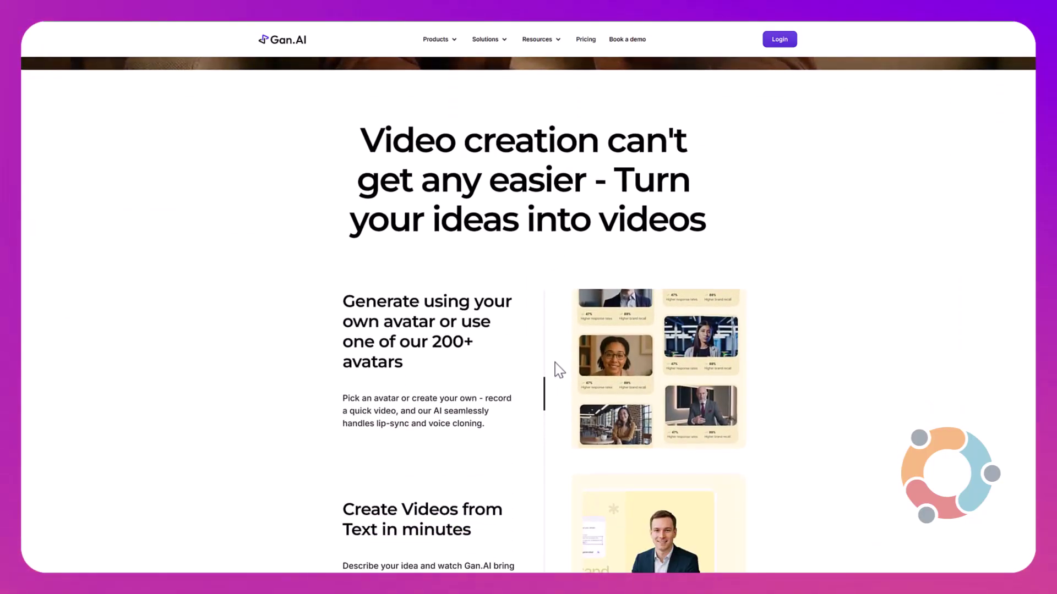
scroll(556, 370, "down", 12)
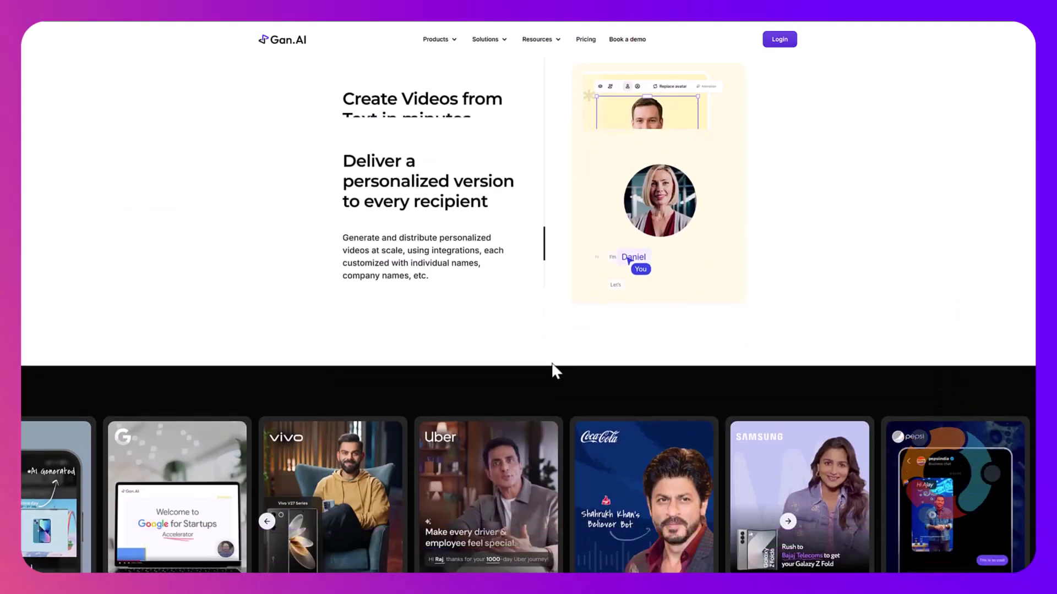
scroll(551, 368, "down", 11)
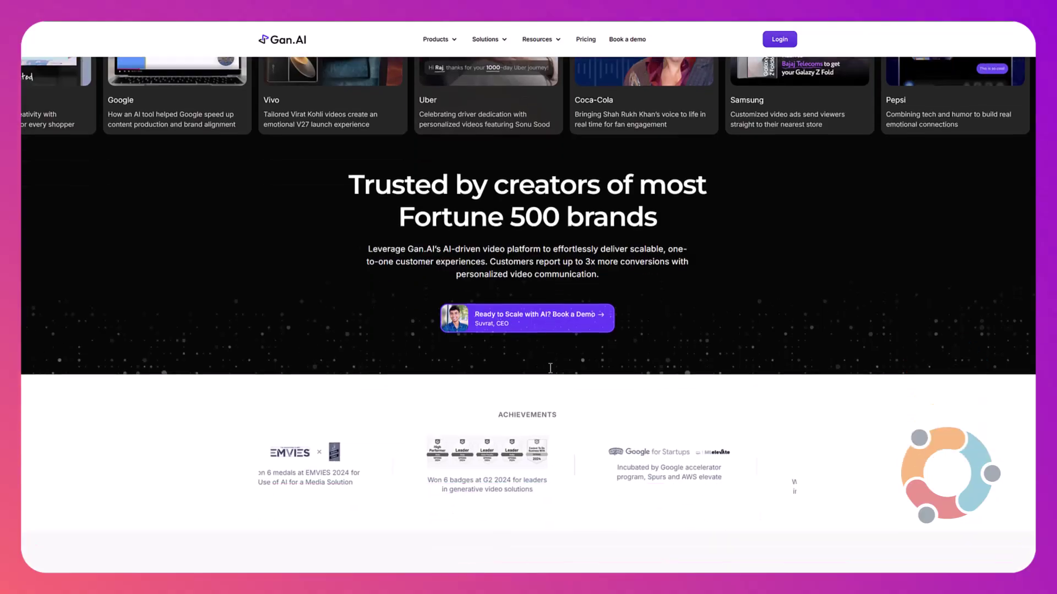
scroll(547, 371, "down", 7)
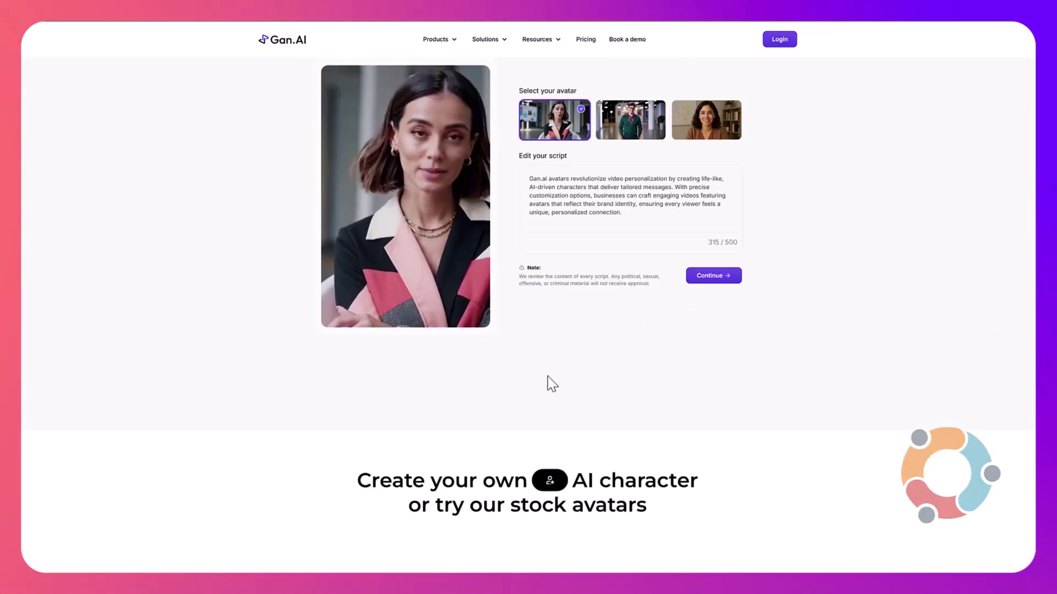
mouse_move(454, 50)
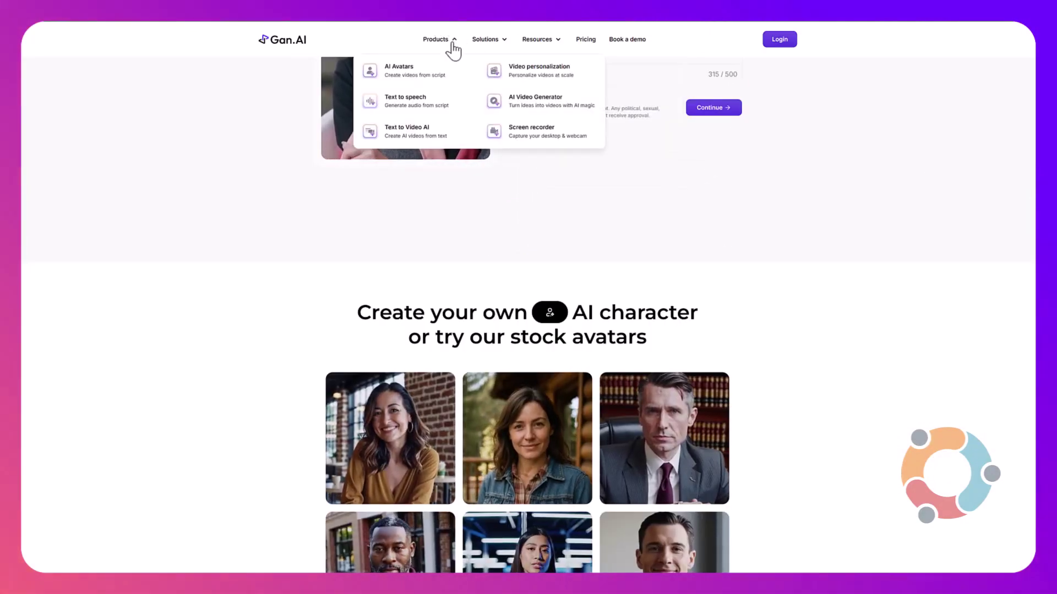
mouse_move(501, 41)
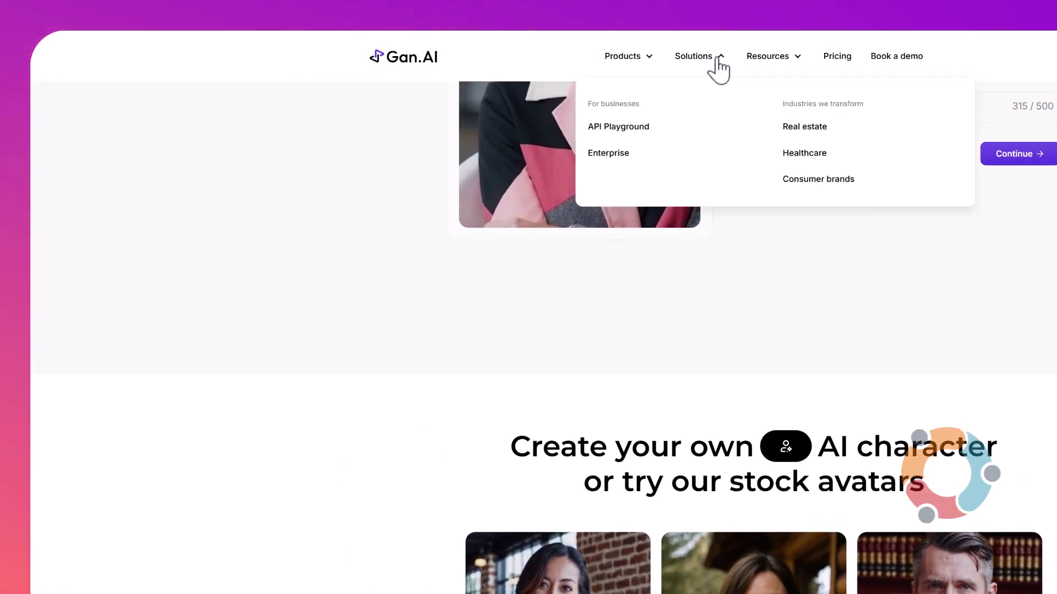
mouse_move(792, 68)
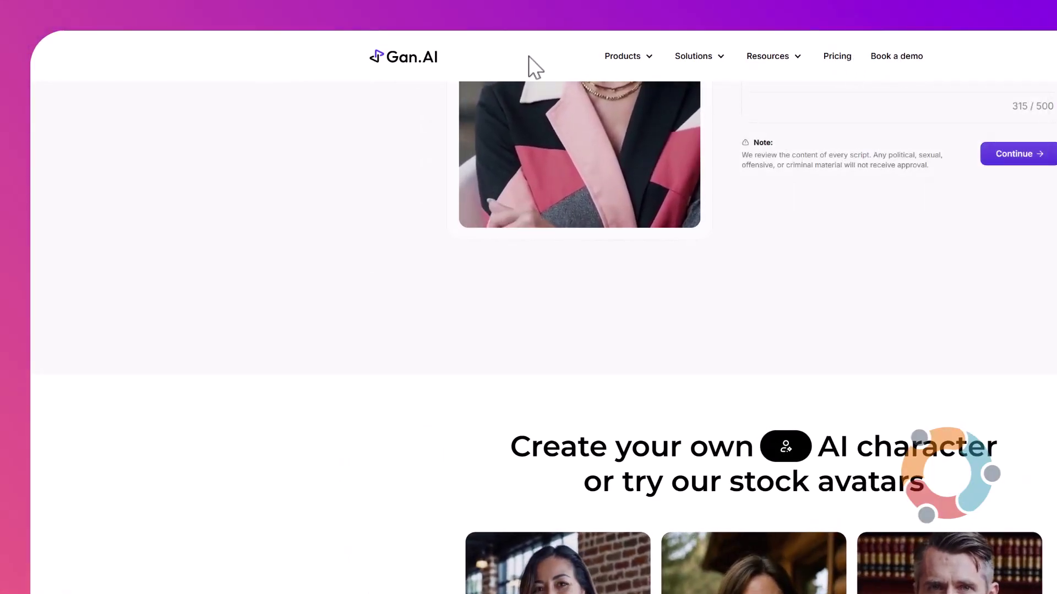
mouse_move(649, 58)
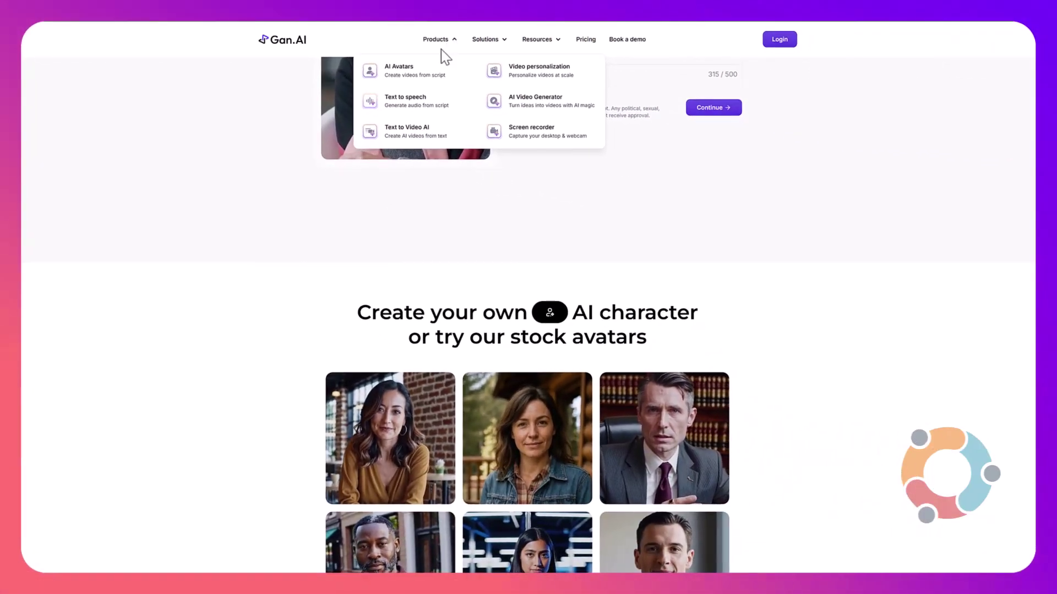
scroll(605, 506, "down", 2)
scroll(604, 484, "down", 10)
scroll(597, 474, "down", 12)
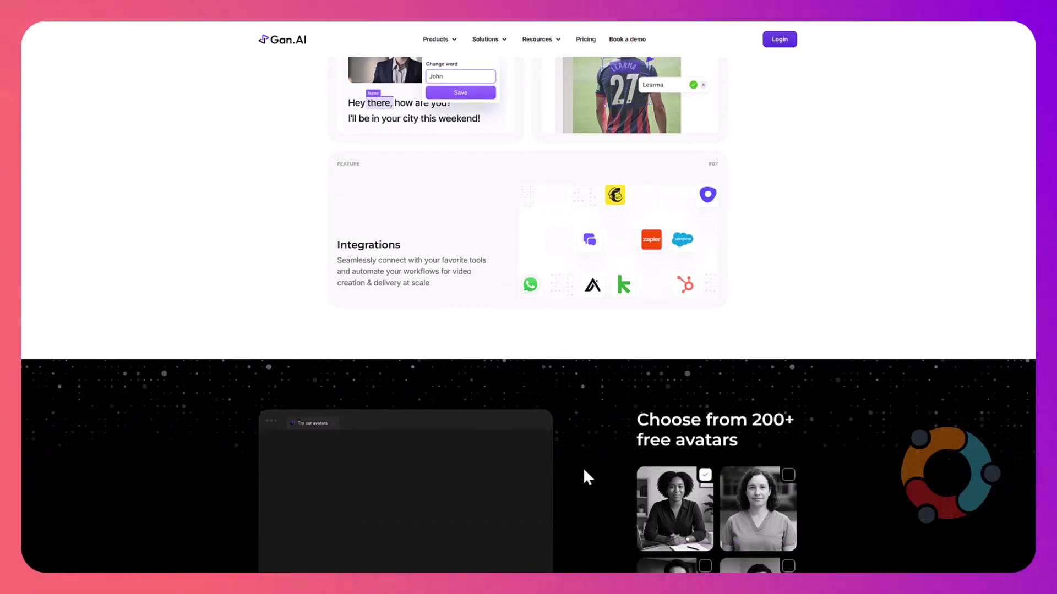
scroll(581, 467, "down", 7)
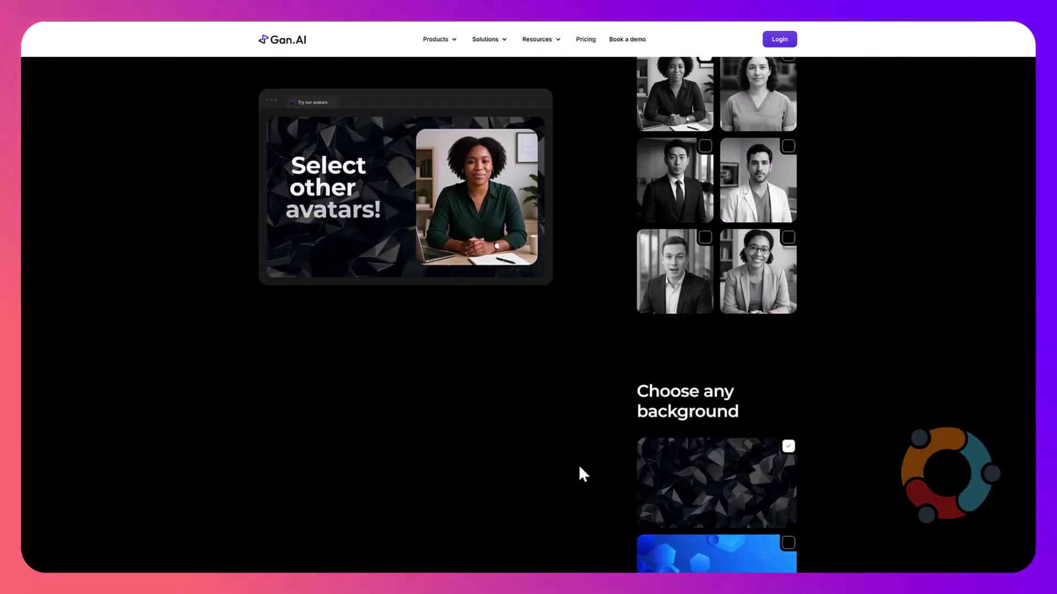
scroll(579, 467, "down", 8)
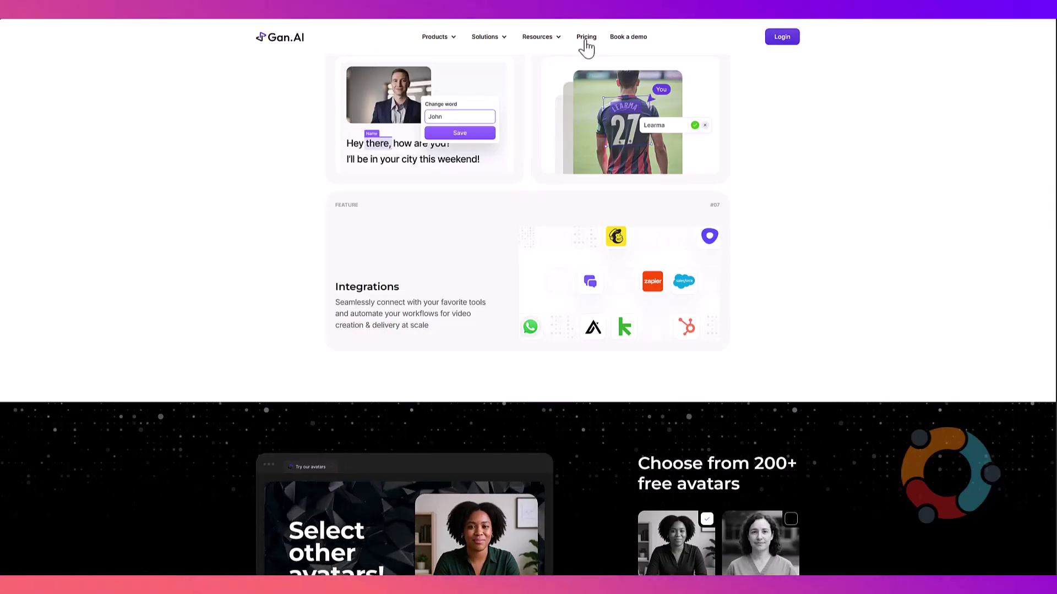
View the Gan.AI pricing plans page
left_click(566, 35)
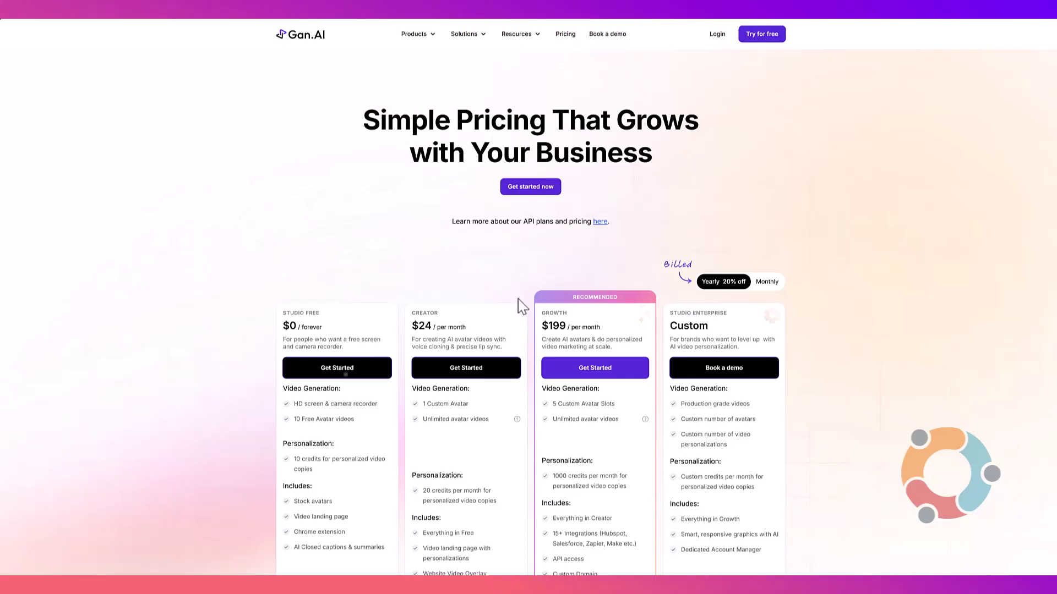
scroll(529, 302, "down", 3)
scroll(529, 305, "up", 3)
Open the AI avatar generator product page and scroll through it
mouse_move(422, 36)
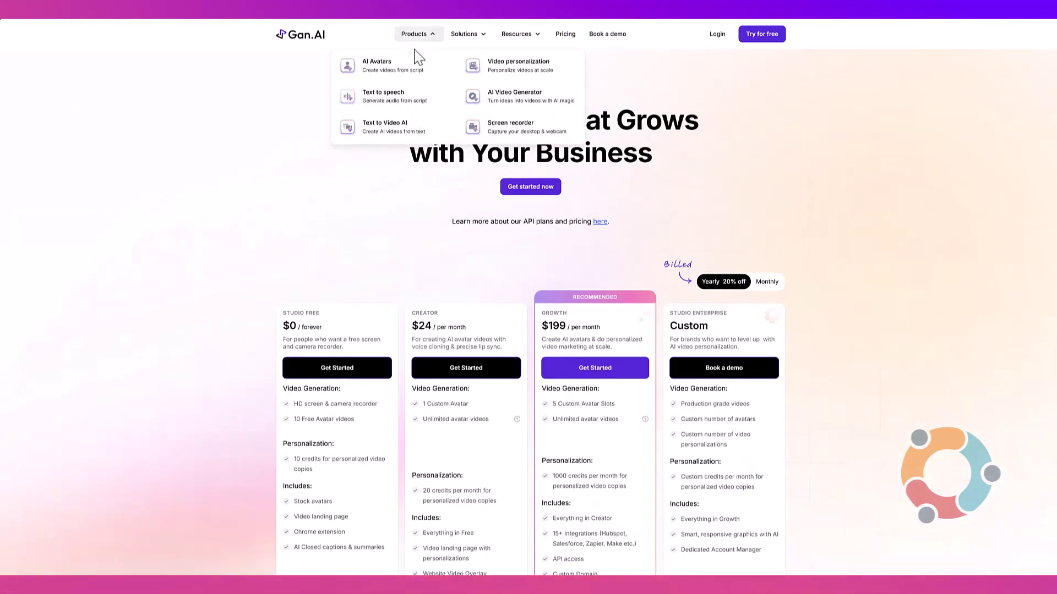
left_click(388, 68)
scroll(611, 418, "down", 10)
scroll(611, 448, "down", 5)
Open the AI voice text-to-speech product page and scroll it
mouse_move(424, 34)
left_click(369, 106)
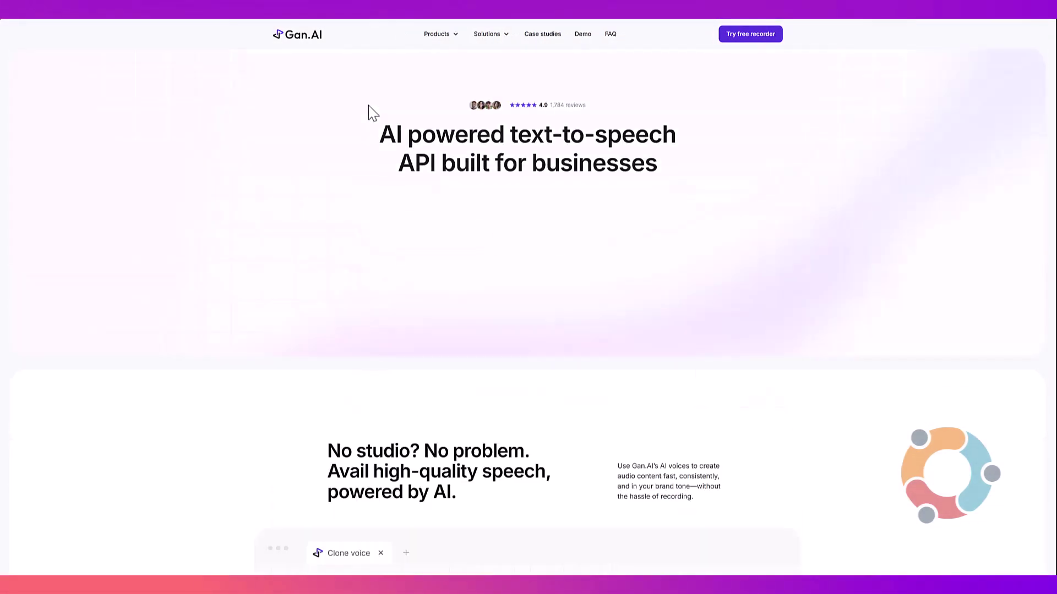
scroll(452, 347, "down", 9)
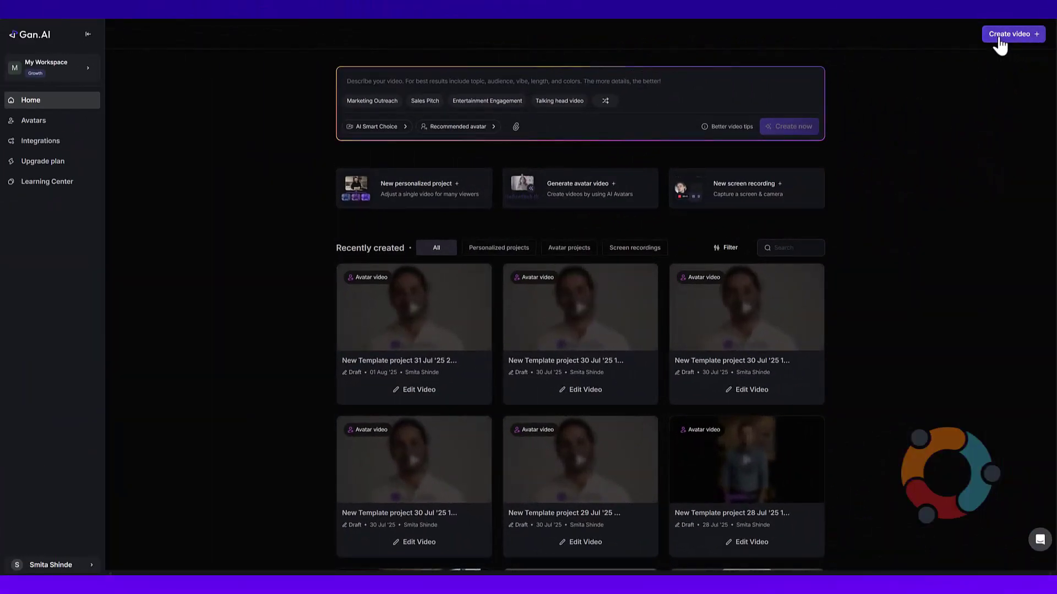
Start a new video draft and bring up the Replace Avatar choices
left_click(999, 36)
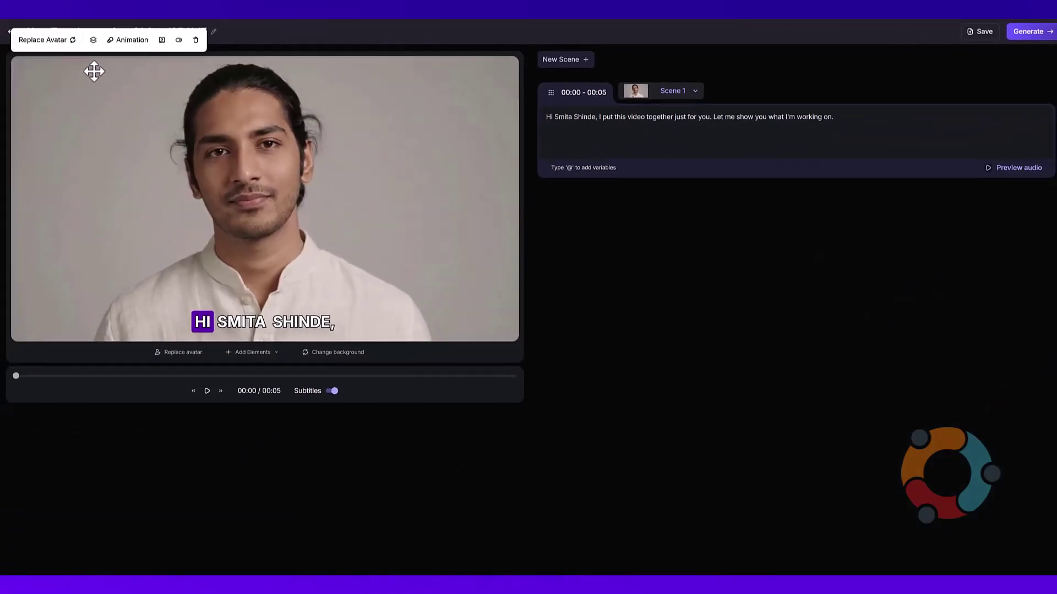
left_click(43, 40)
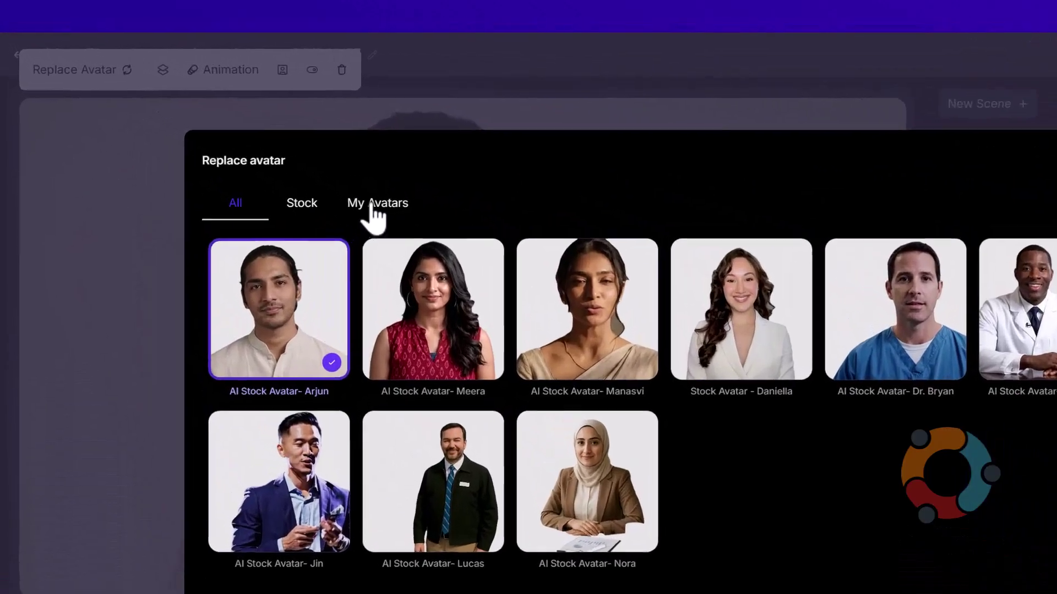
Check the My Avatars and All tabs, keep the current avatar, and return to the dashboard
left_click(215, 117)
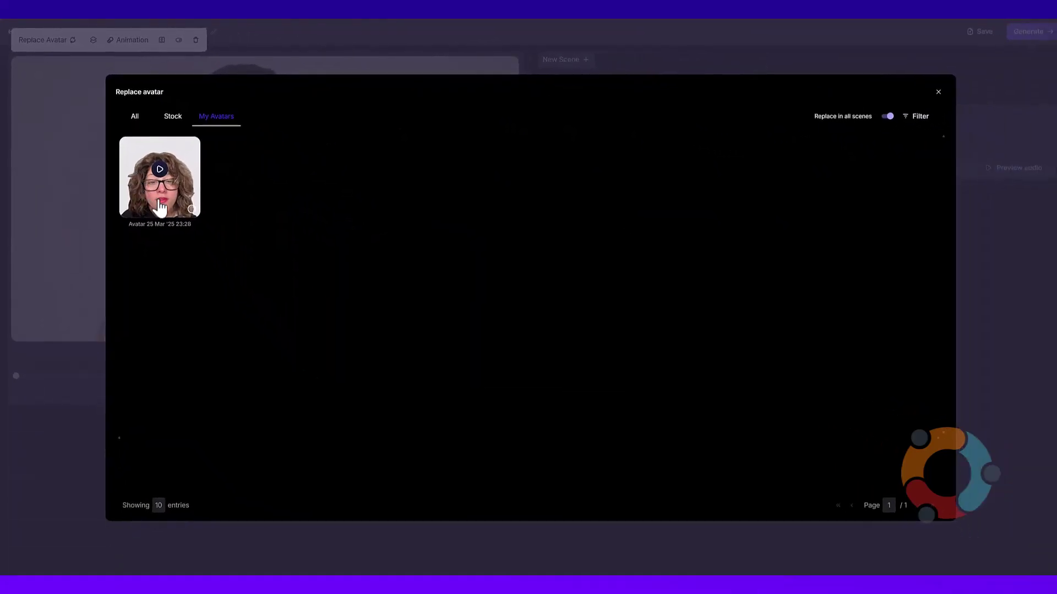
left_click(135, 122)
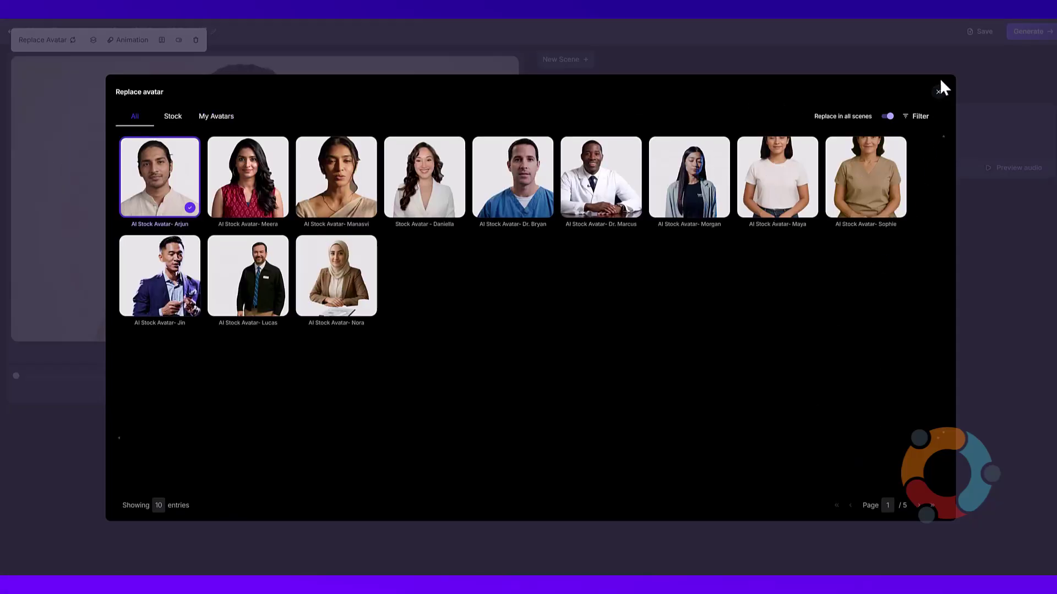
left_click(938, 92)
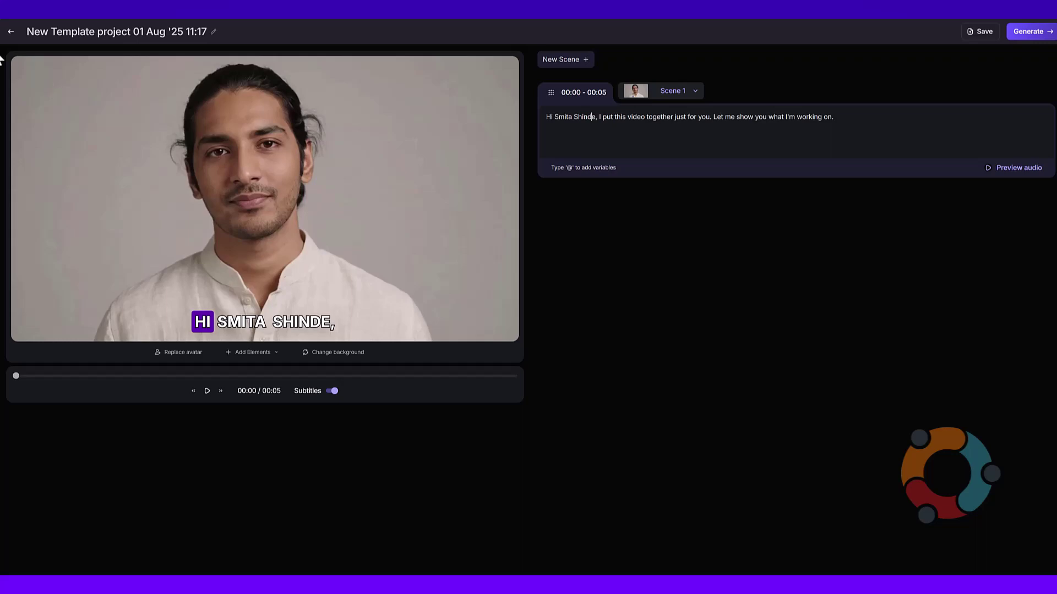
left_click(12, 33)
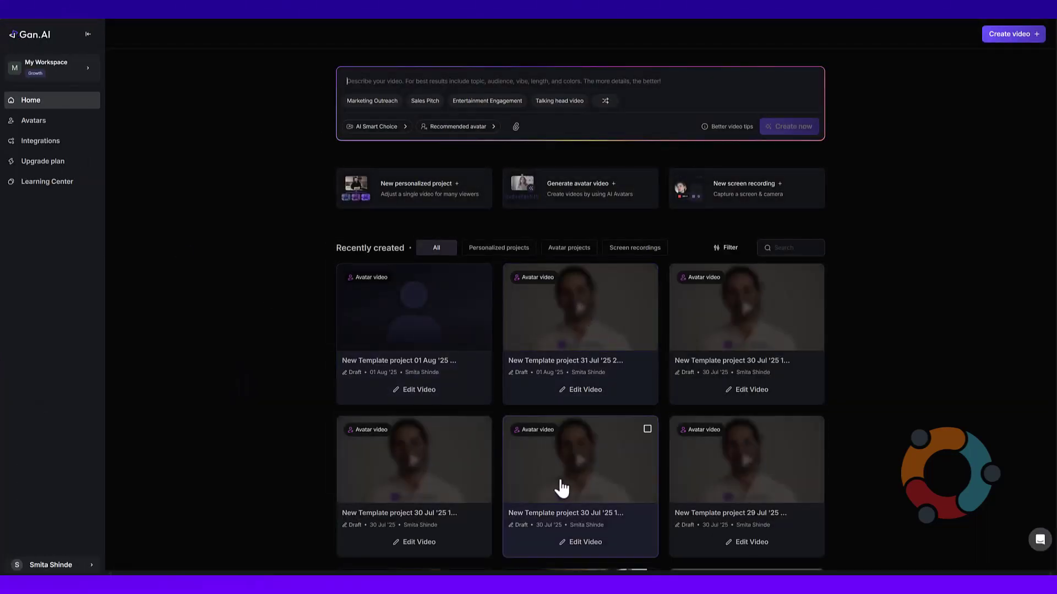
Play the Prioritizing Safety at Sea video preview, pausing and resuming it
scroll(567, 486, "down", 3)
left_click(580, 487)
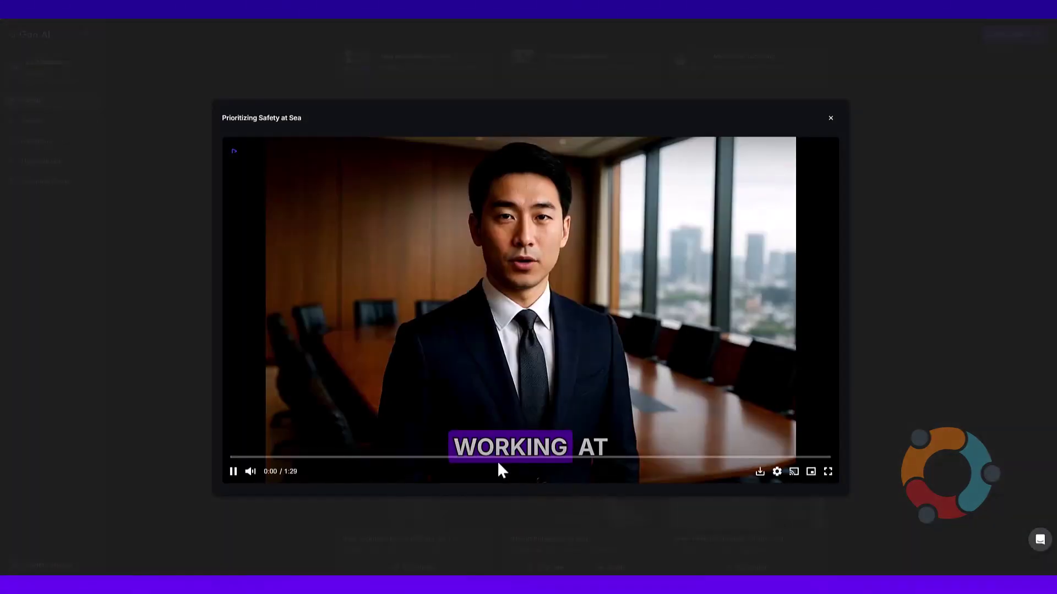
left_click(234, 478)
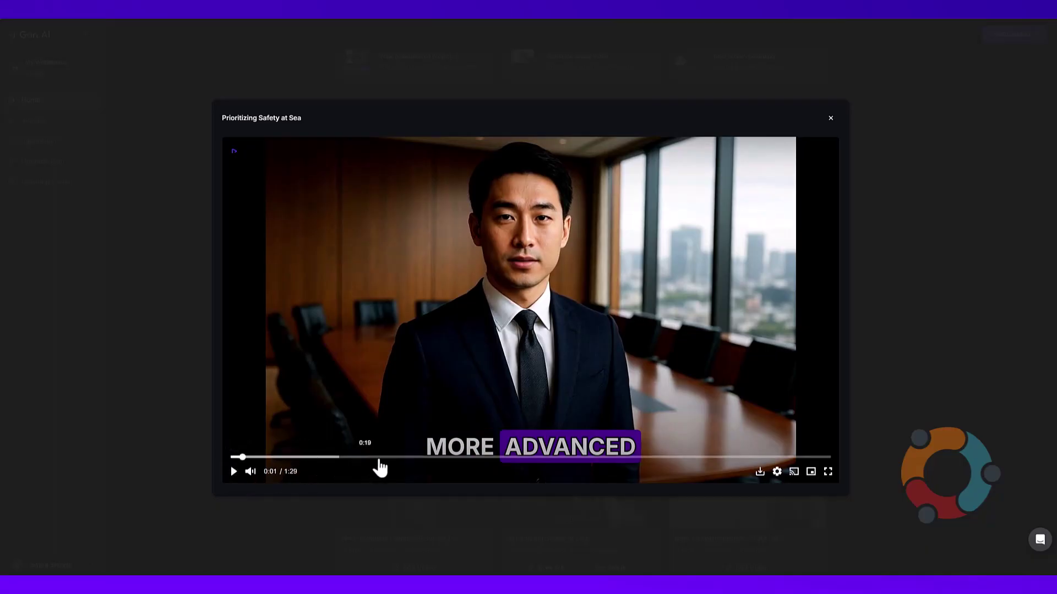
left_click(234, 474)
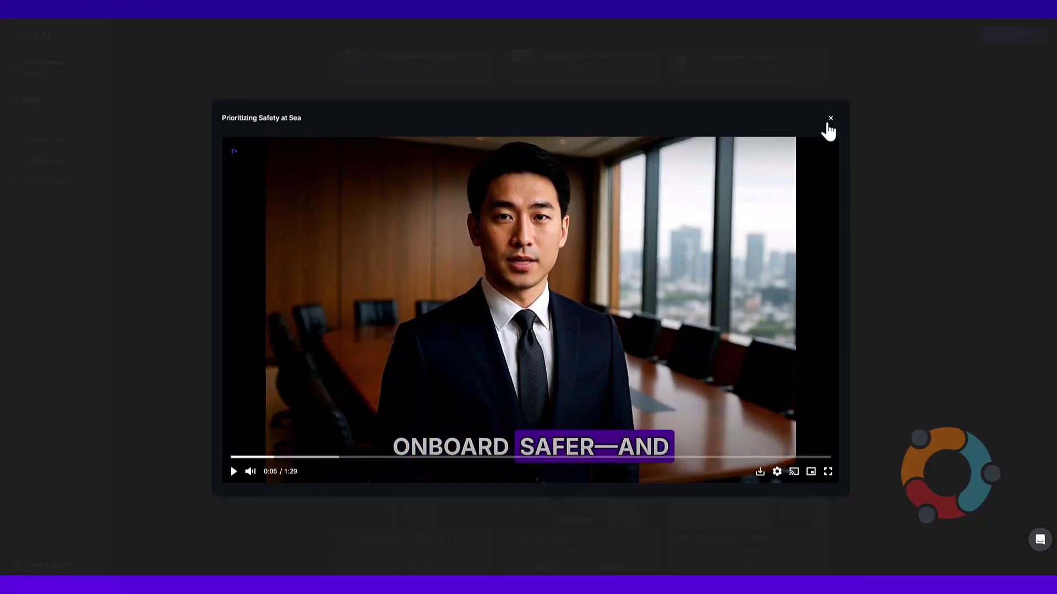
Close the preview and go to the Avatars page
left_click(830, 120)
left_click(33, 123)
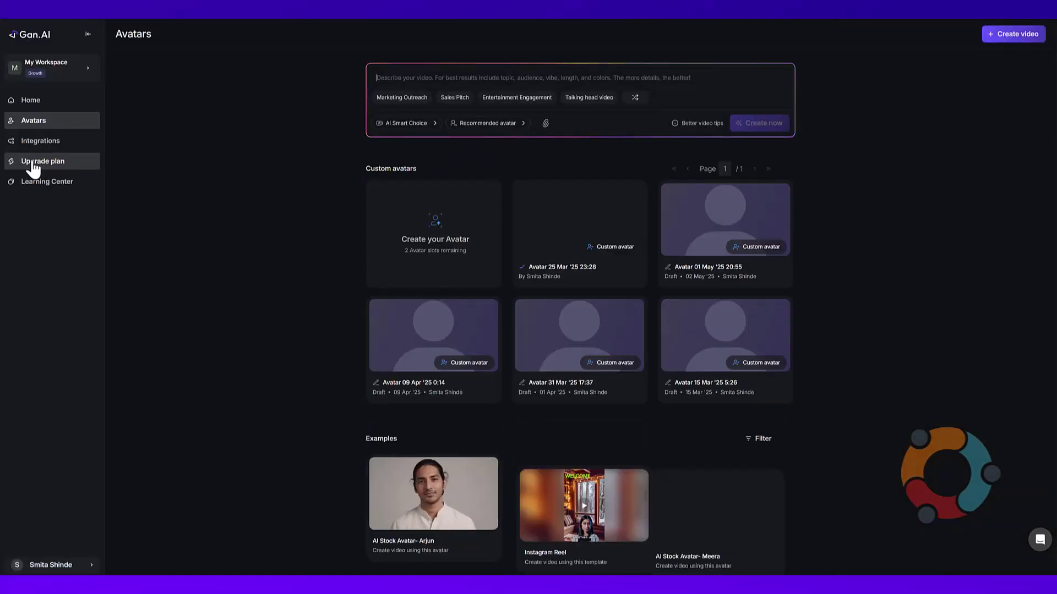
Visit the Integrations page and return to the Home dashboard
left_click(34, 100)
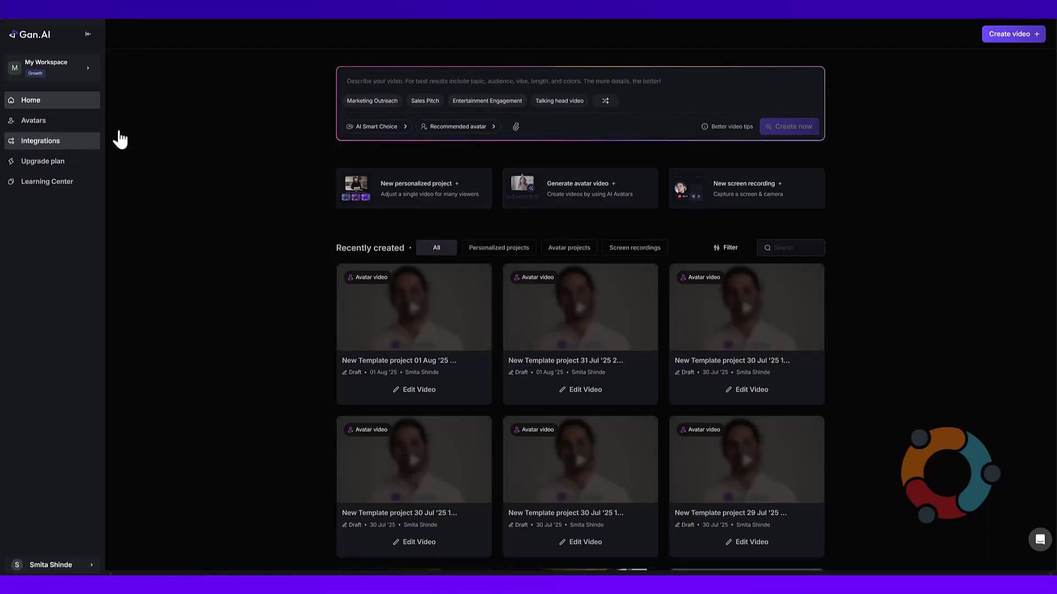
left_click(44, 141)
left_click(40, 104)
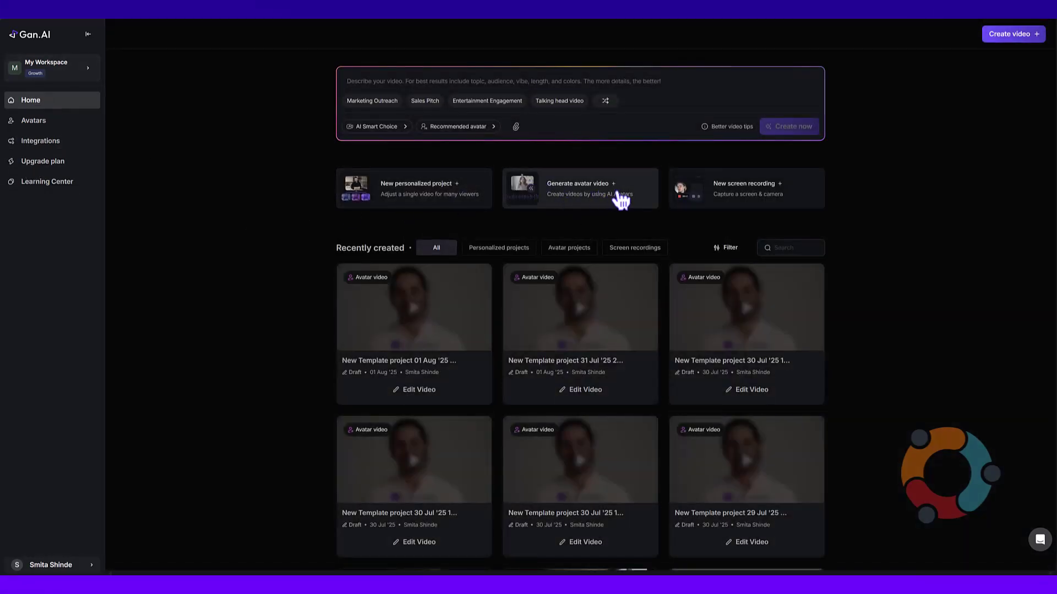
Start and leave a new avatar video, then open the AI Microlearning Authoring Tool Evaluation project
left_click(611, 201)
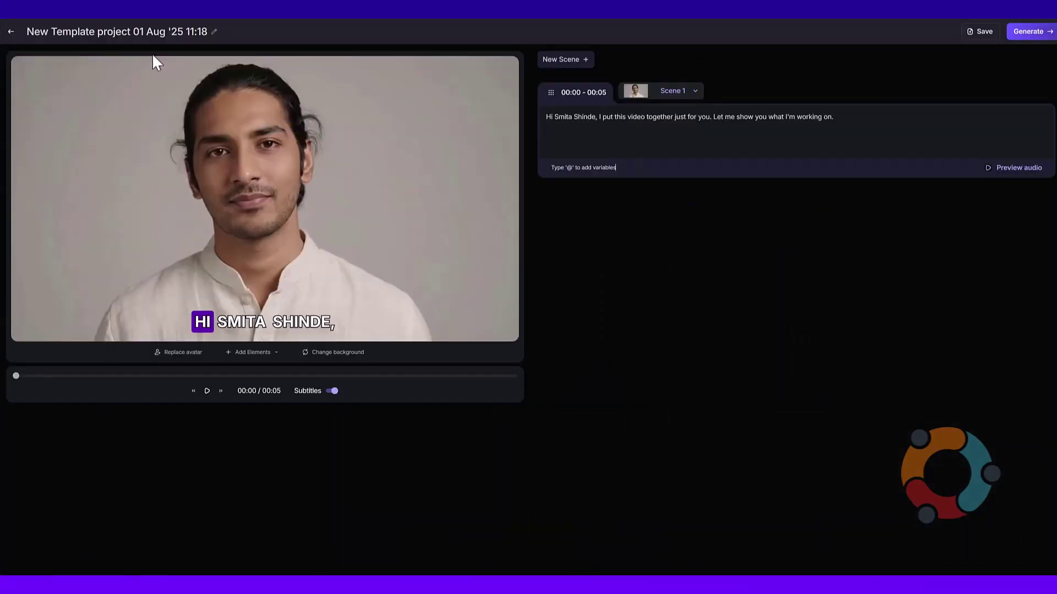
left_click(11, 31)
scroll(620, 500, "down", 5)
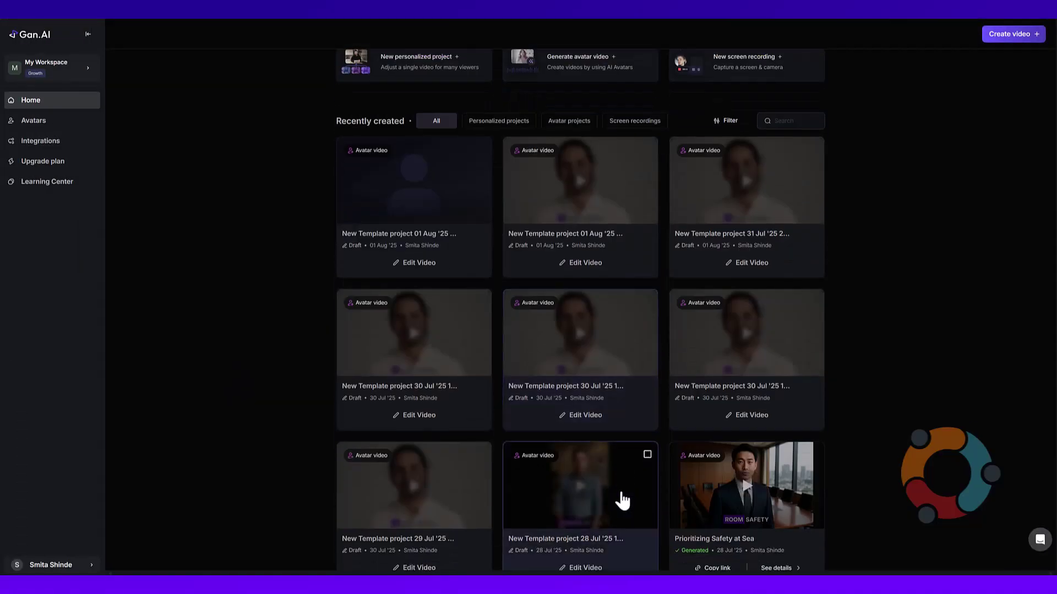
left_click(613, 439)
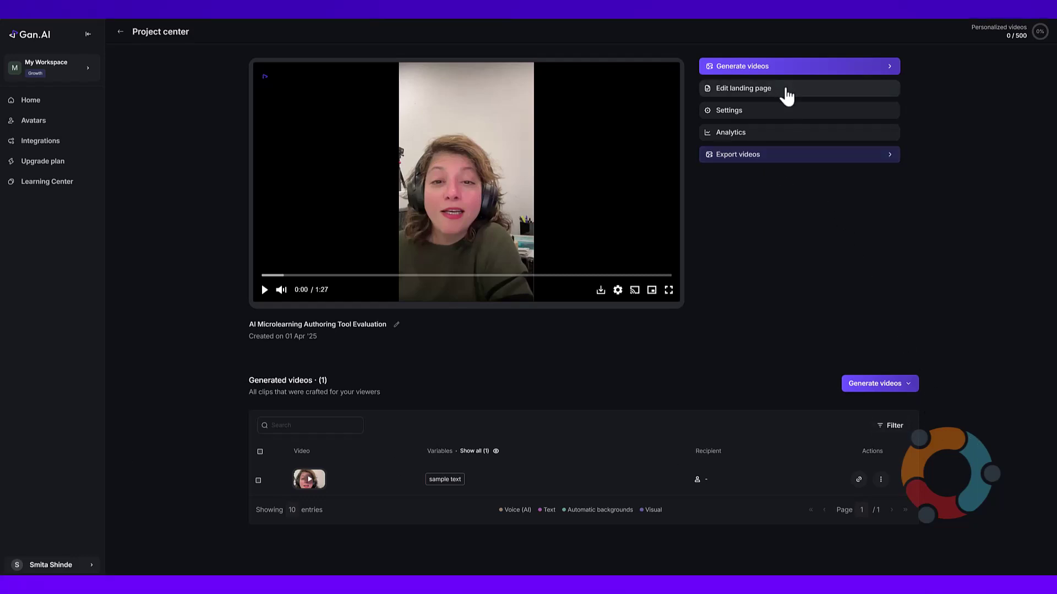
Check the project settings (1 video generated, 0 of 500 AI credits used), then open Integrations
left_click(773, 115)
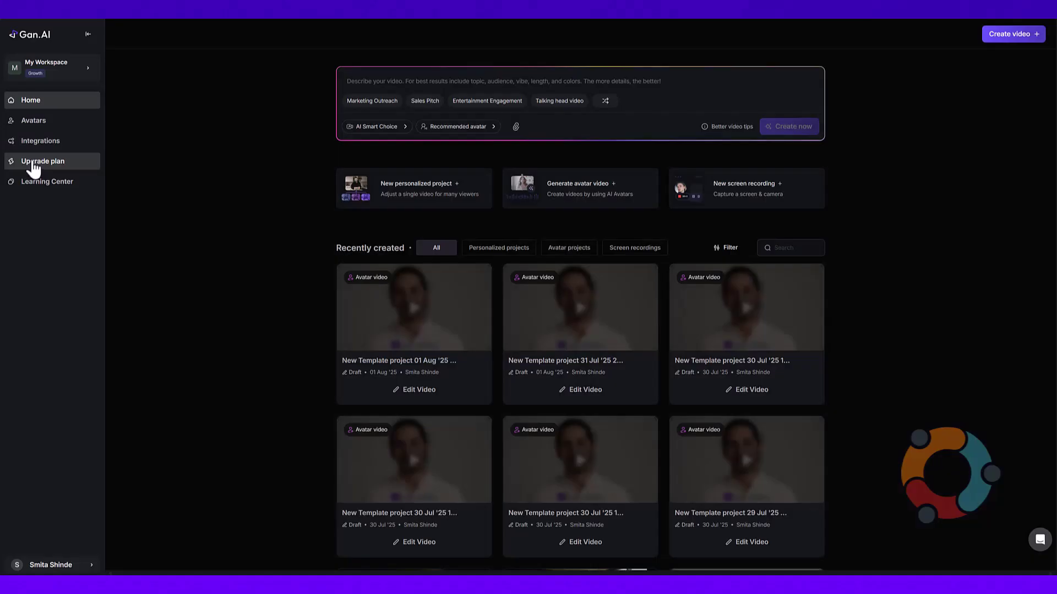
left_click(35, 144)
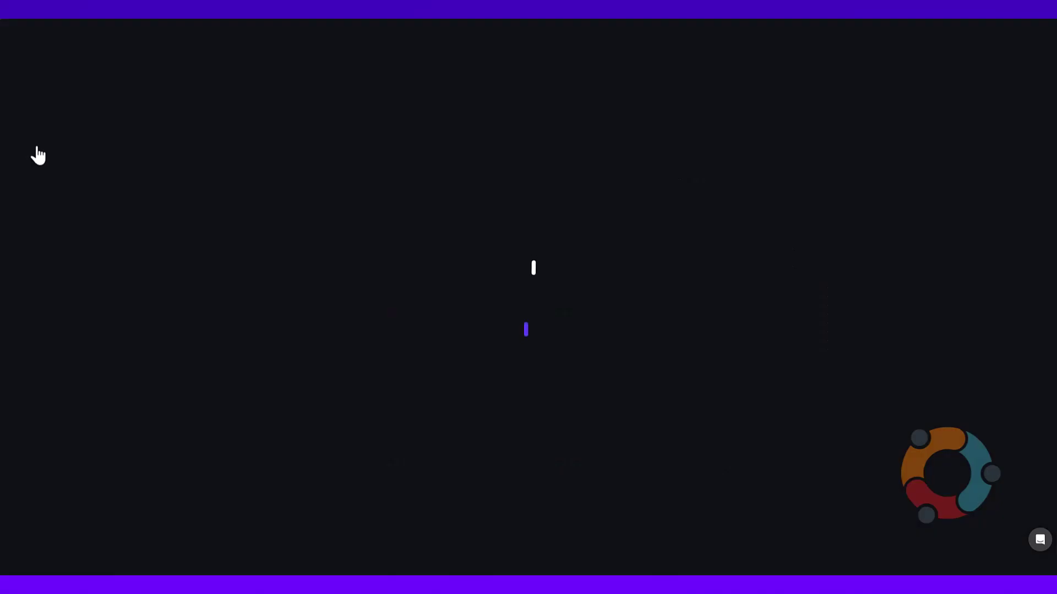